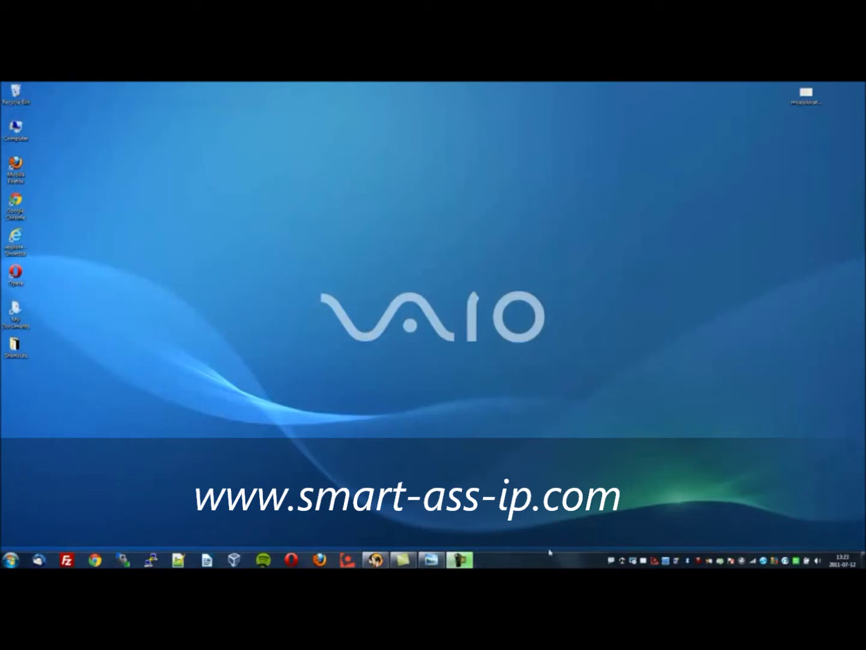
Show the Swedish IP on TraceMyIP and the Hulu US-only block in Opera, then return to the desktop.
left_click(430, 560)
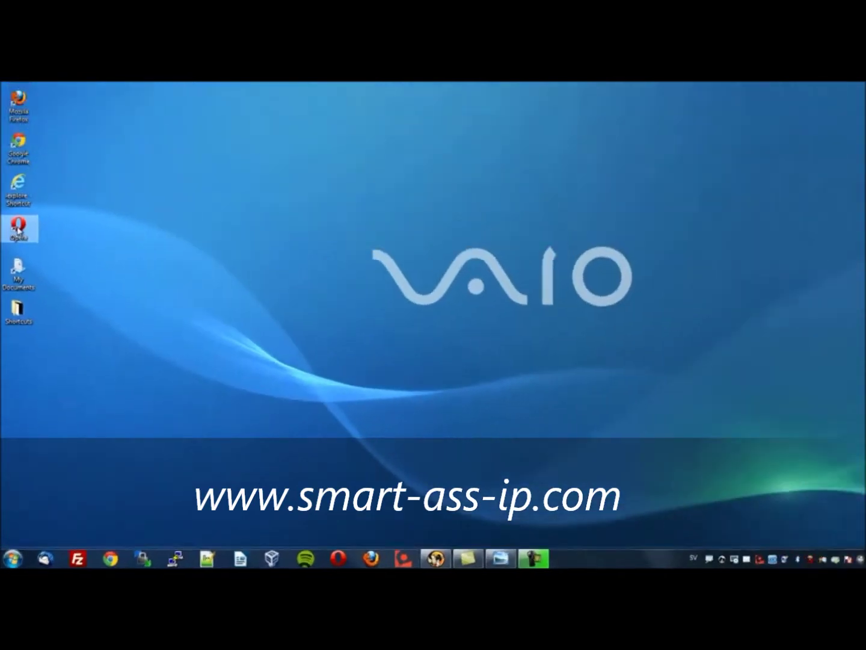
left_click(15, 276)
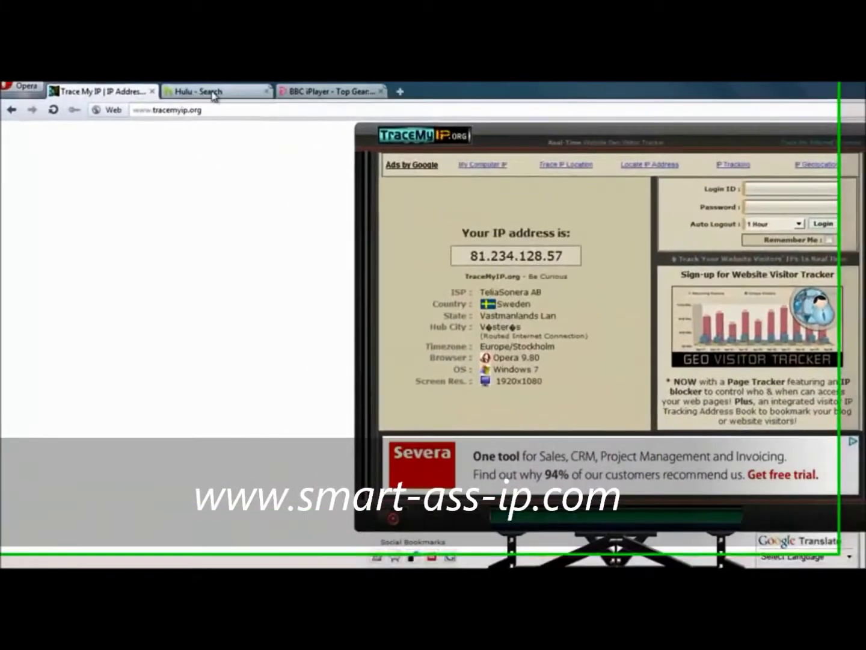
left_click(221, 95)
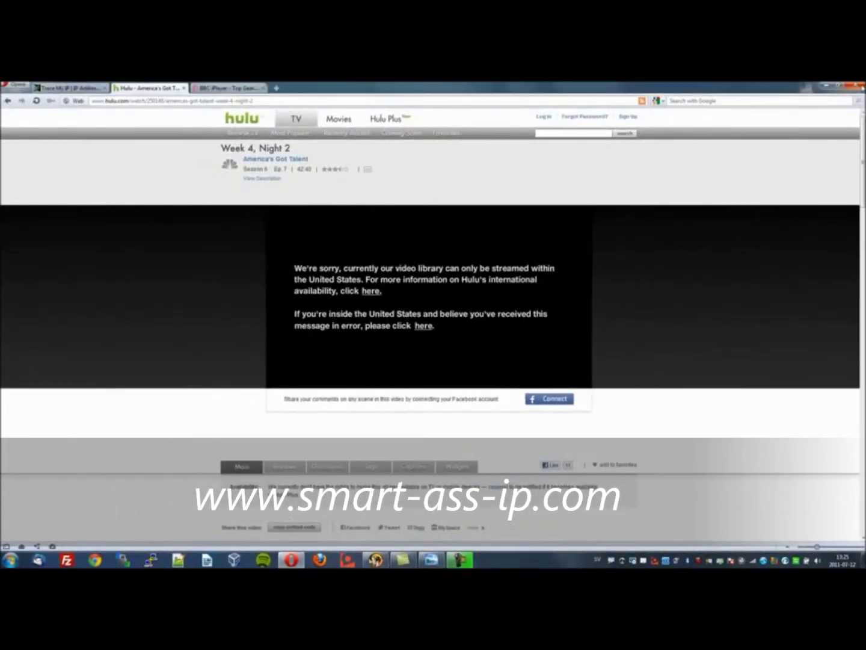
left_click(856, 87)
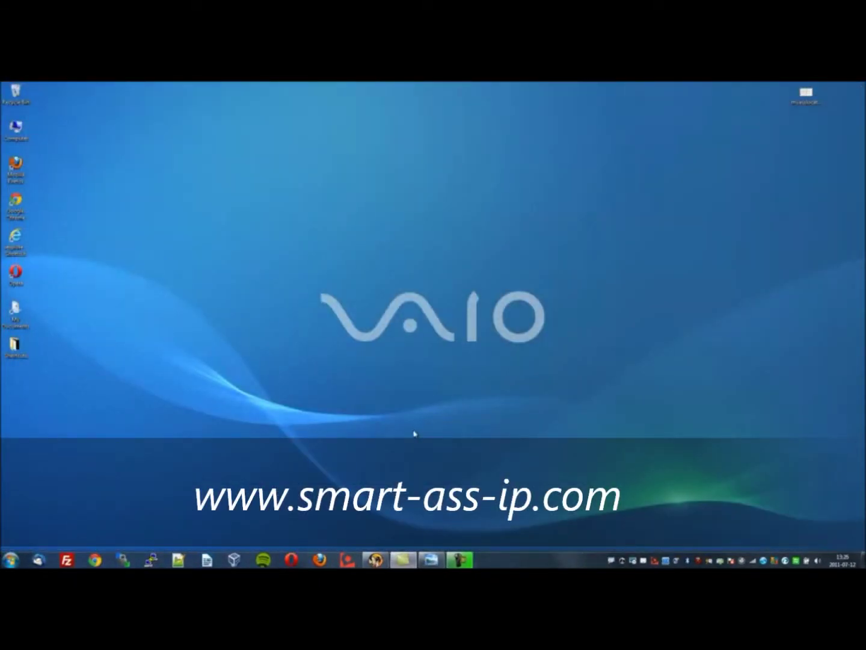
Connect the VPN, then pick USA, California, Los Angeles (LOC1 S1) as the server location.
left_click(376, 559)
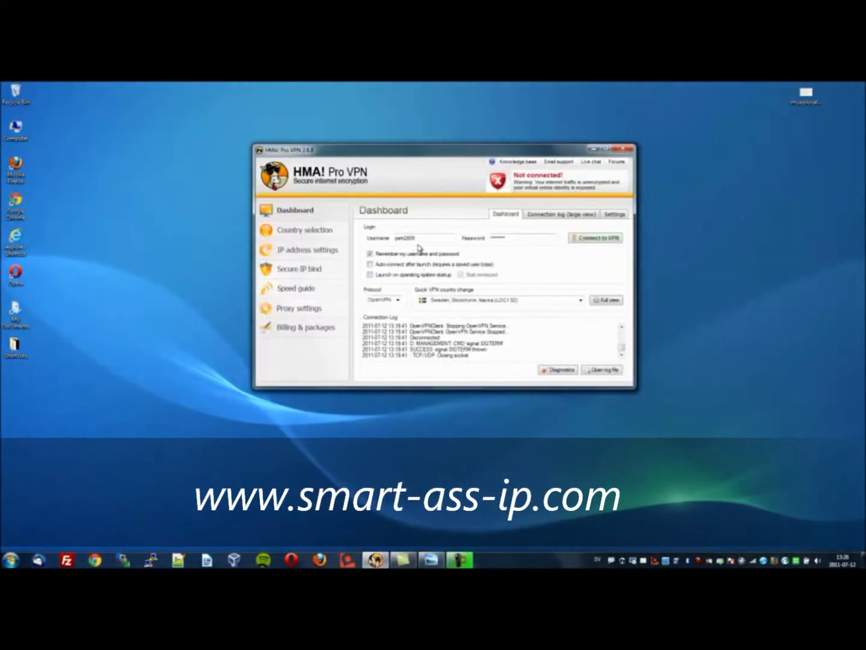
left_click(590, 239)
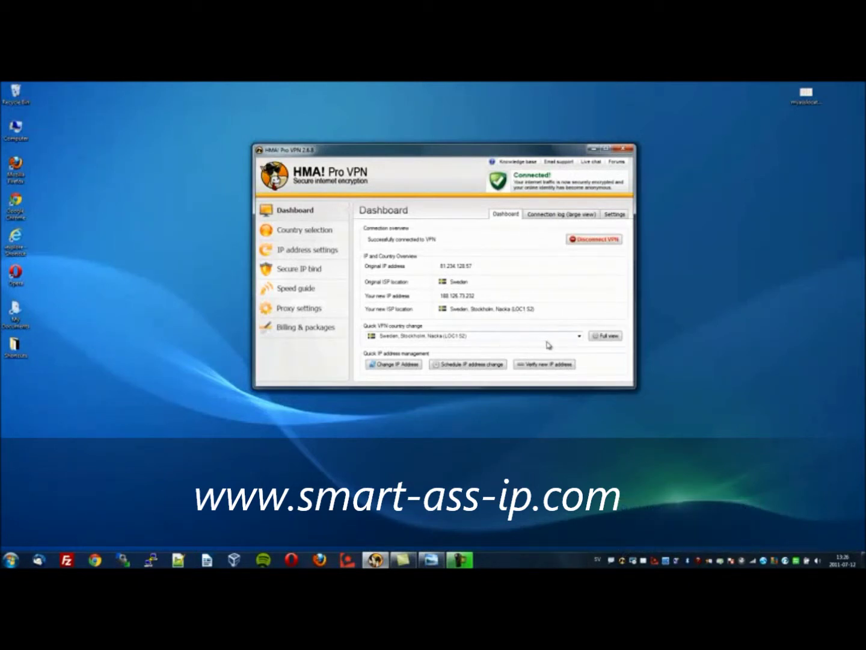
left_click(579, 337)
scroll(551, 352, "down", 3)
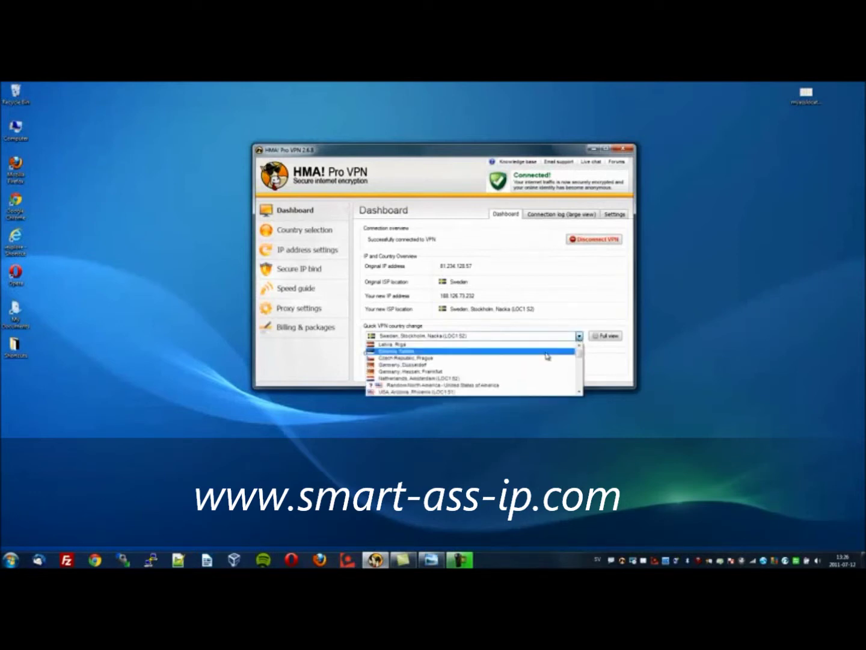
scroll(546, 355, "down", 3)
scroll(546, 354, "down", 3)
scroll(545, 353, "down", 1)
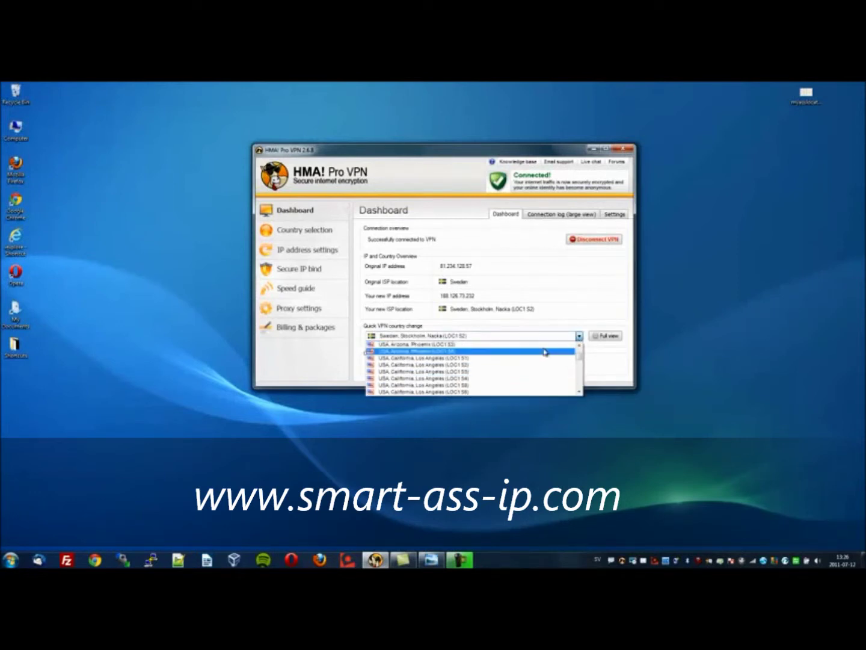
scroll(545, 351, "up", 2)
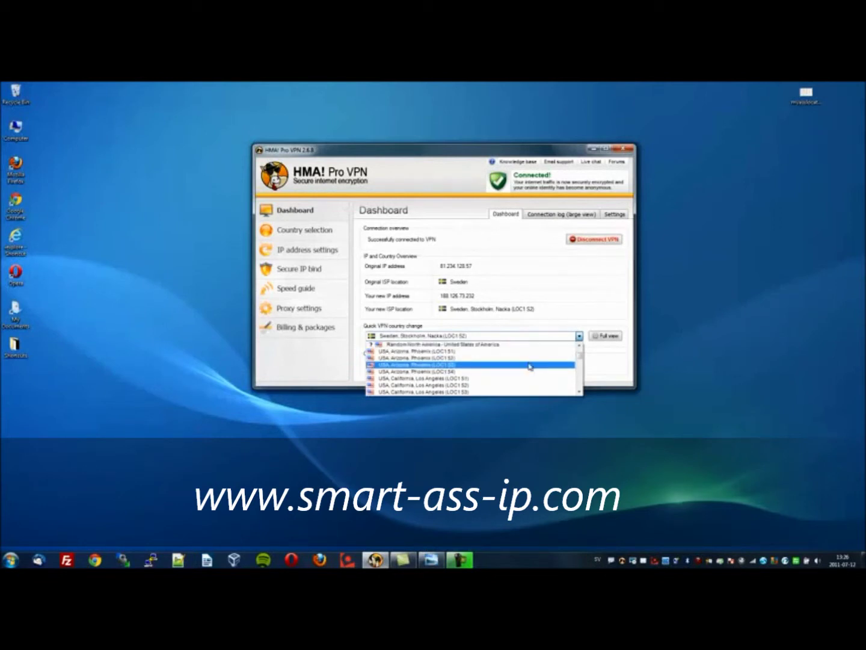
scroll(527, 368, "down", 1)
scroll(524, 377, "down", 1)
scroll(523, 378, "down", 1)
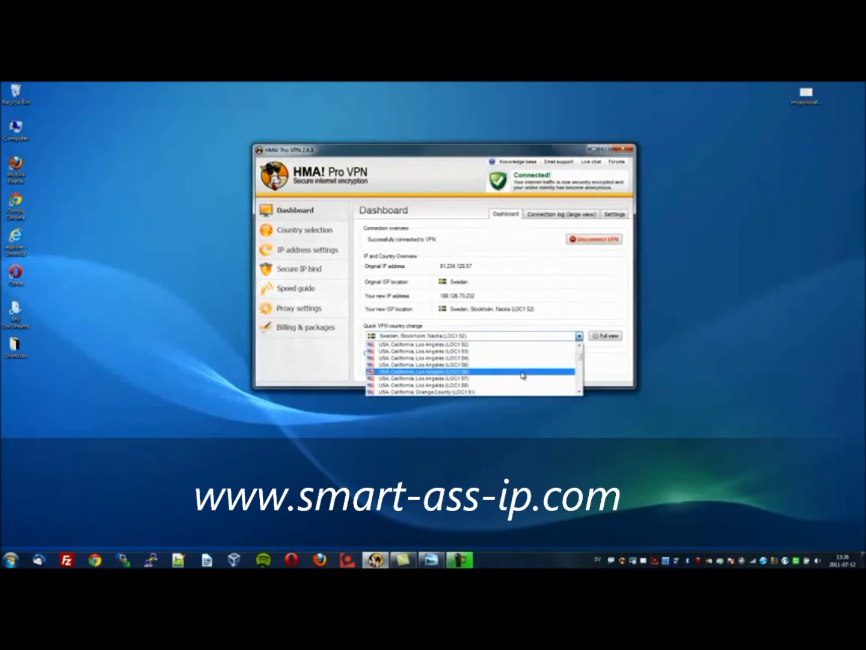
scroll(523, 375, "down", 1)
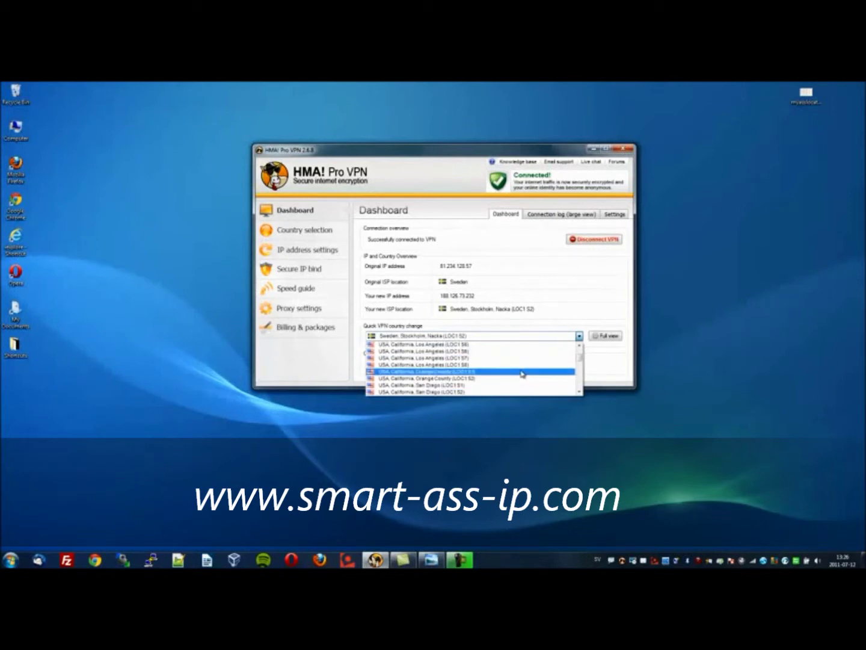
scroll(522, 373, "up", 1)
scroll(523, 373, "up", 1)
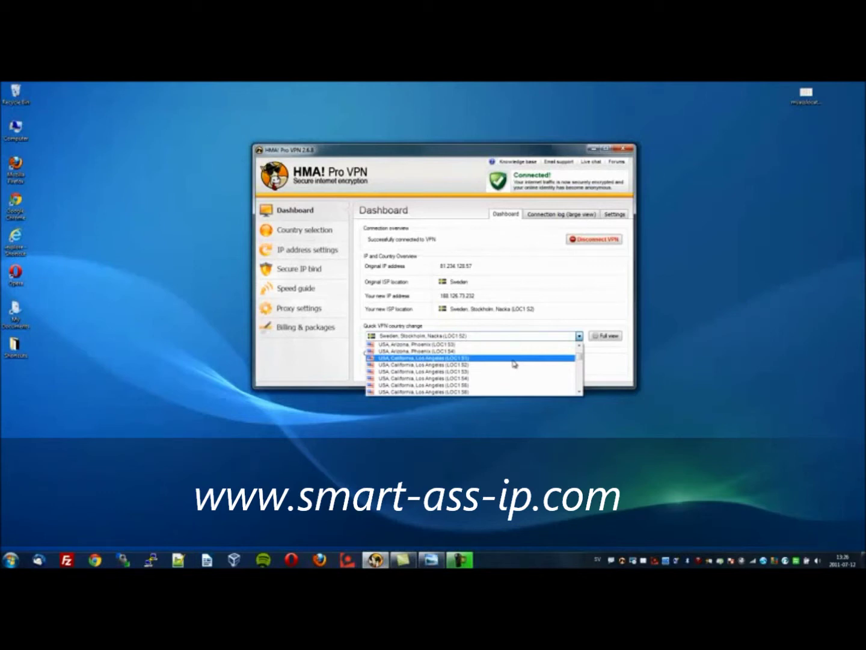
left_click(516, 361)
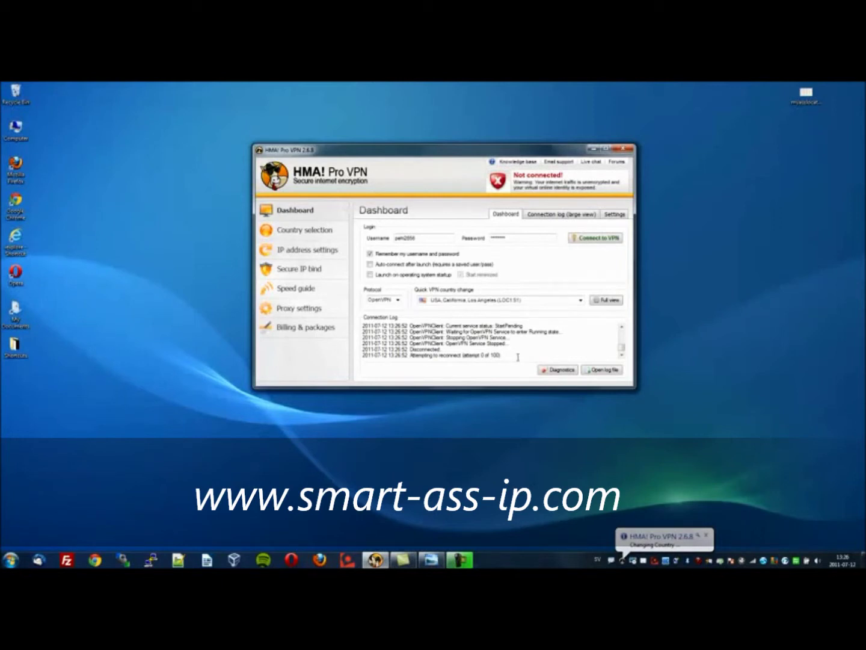
Connect through the Los Angeles server until Connected! shows a US IP, then hide the window.
left_click(598, 238)
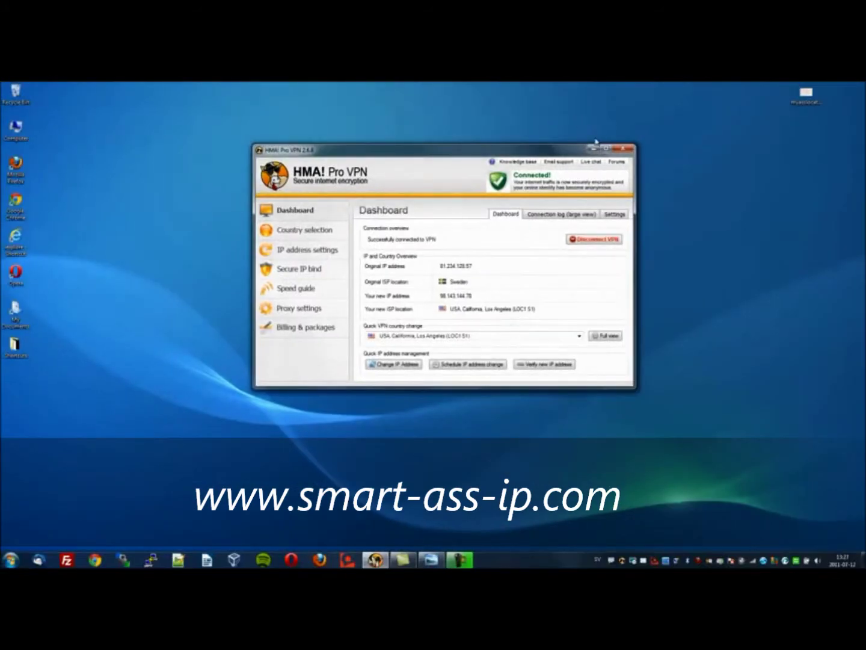
left_click(592, 149)
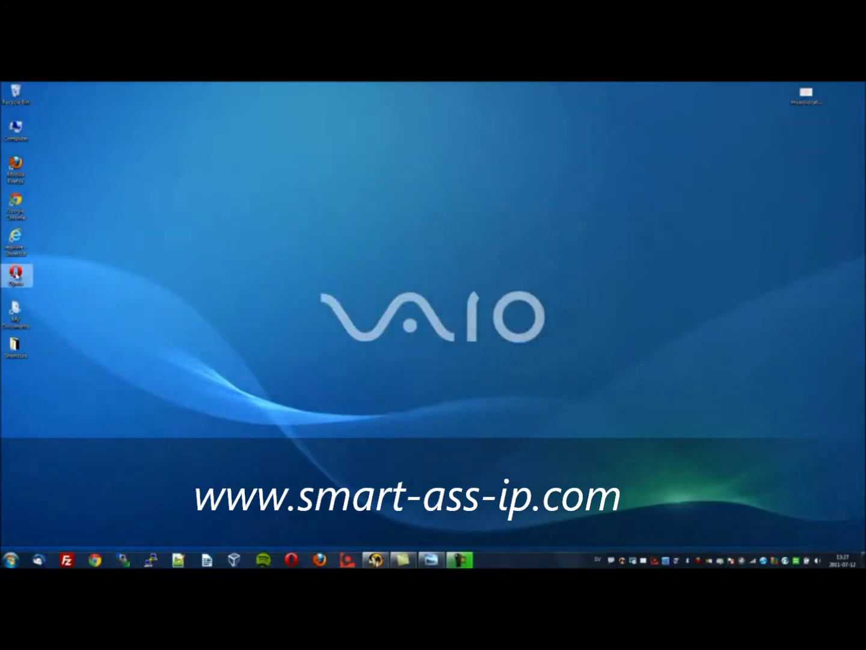
Close the Hulu tab and show the BBC iPlayer Top Gear episode still marked not available in your area.
double_click(16, 274)
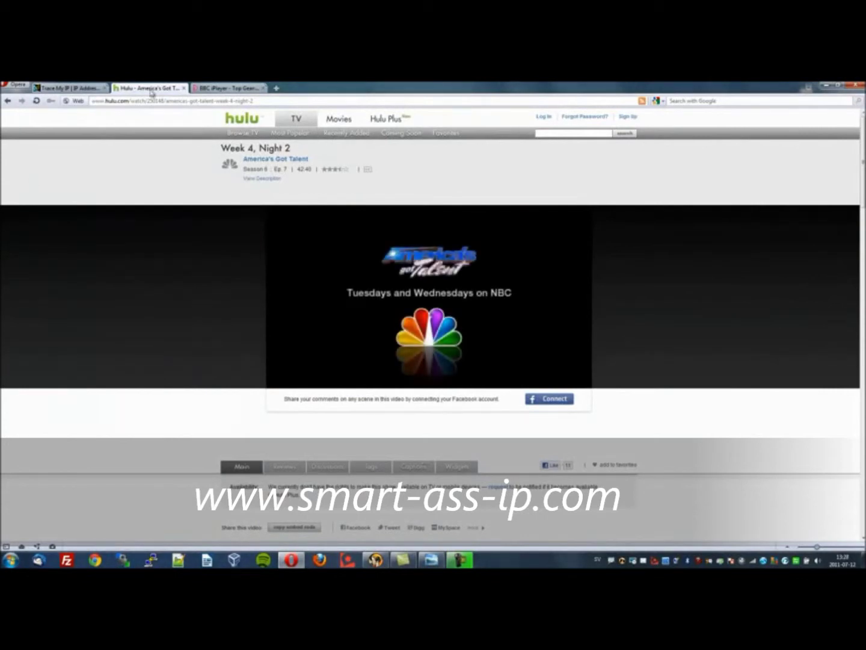
left_click(219, 90)
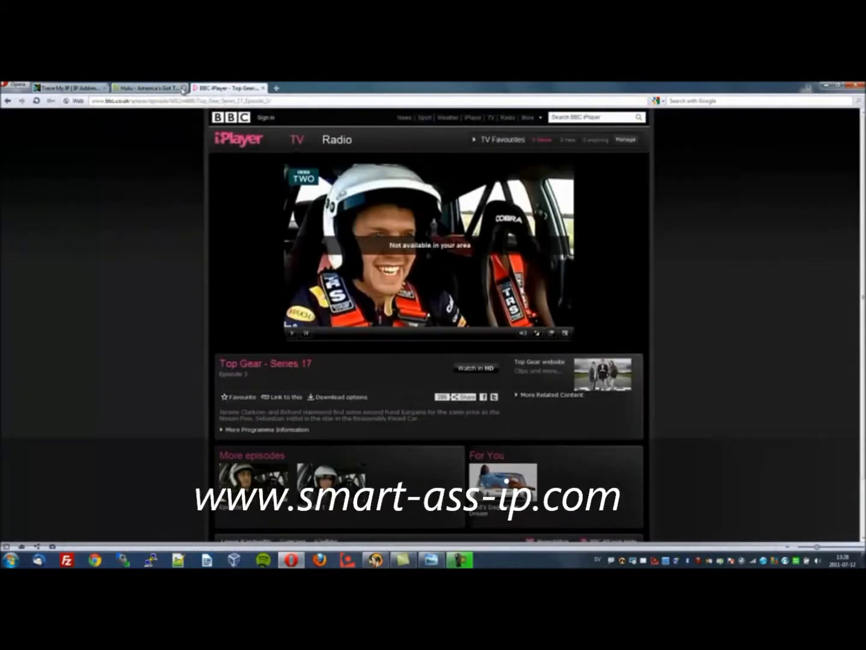
left_click(183, 88)
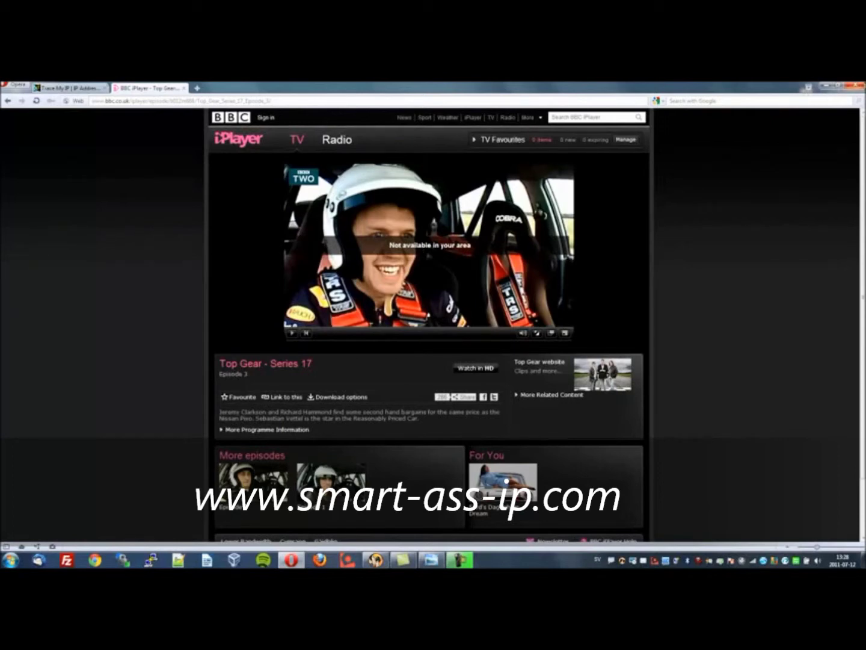
left_click(855, 86)
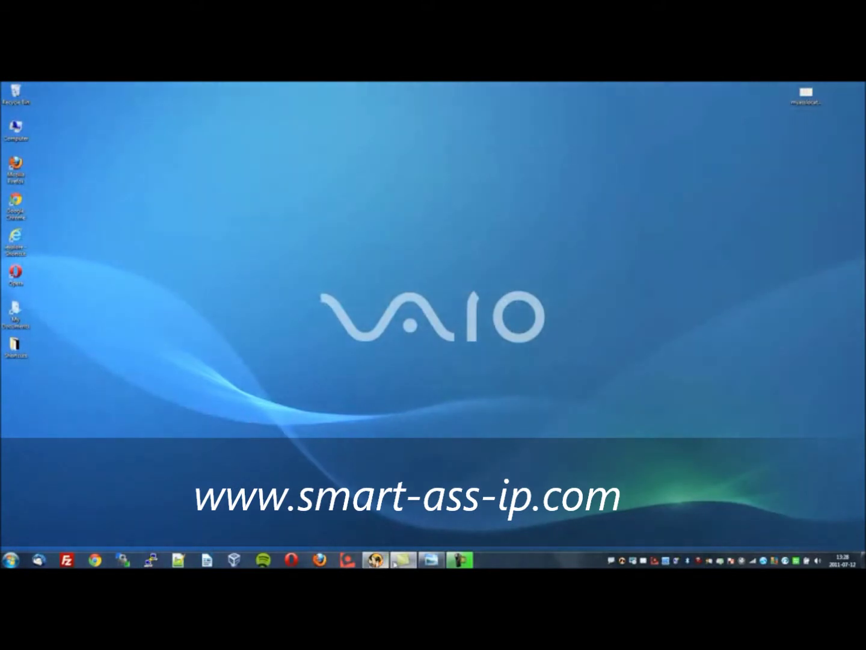
Switch the VPN to UK, Berkshire, Maidenhead (LOC1 S2) and wait for a connected UK IP.
left_click(376, 560)
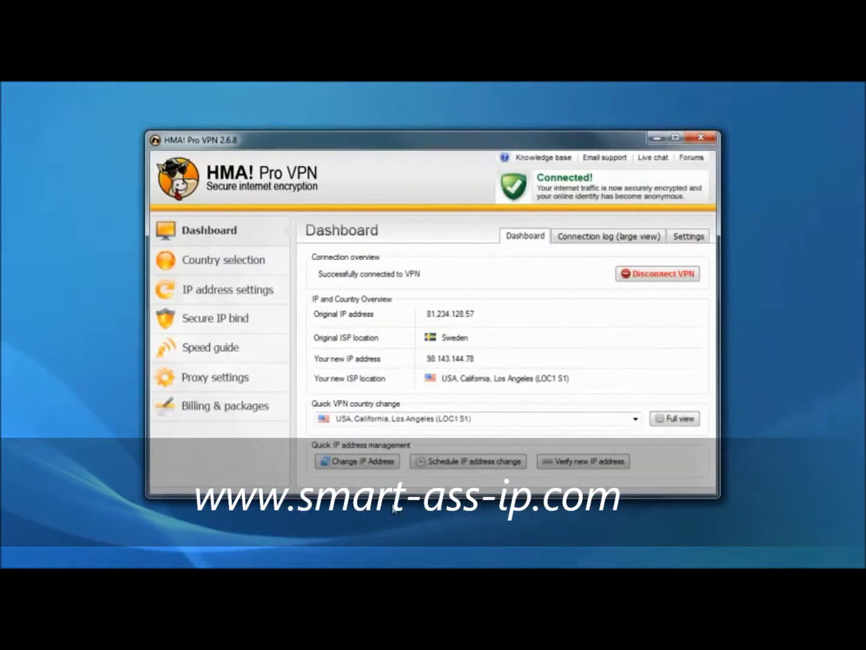
left_click(635, 418)
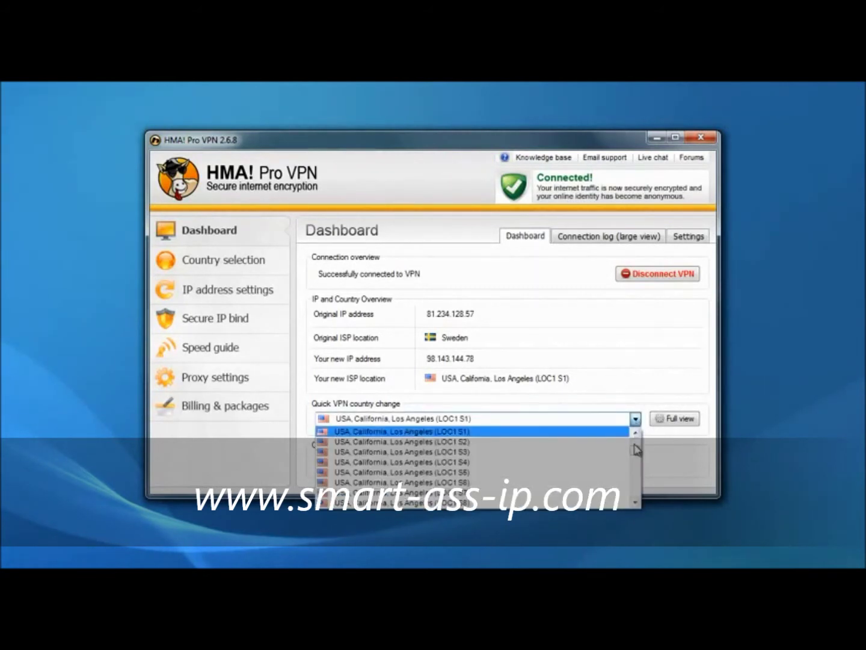
left_click_drag(635, 450, 634, 481)
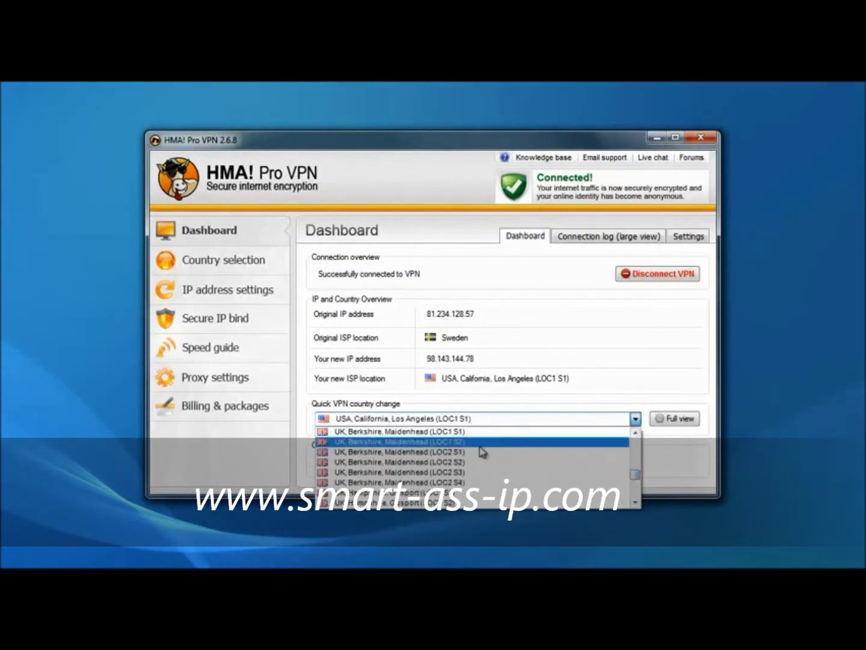
left_click(451, 442)
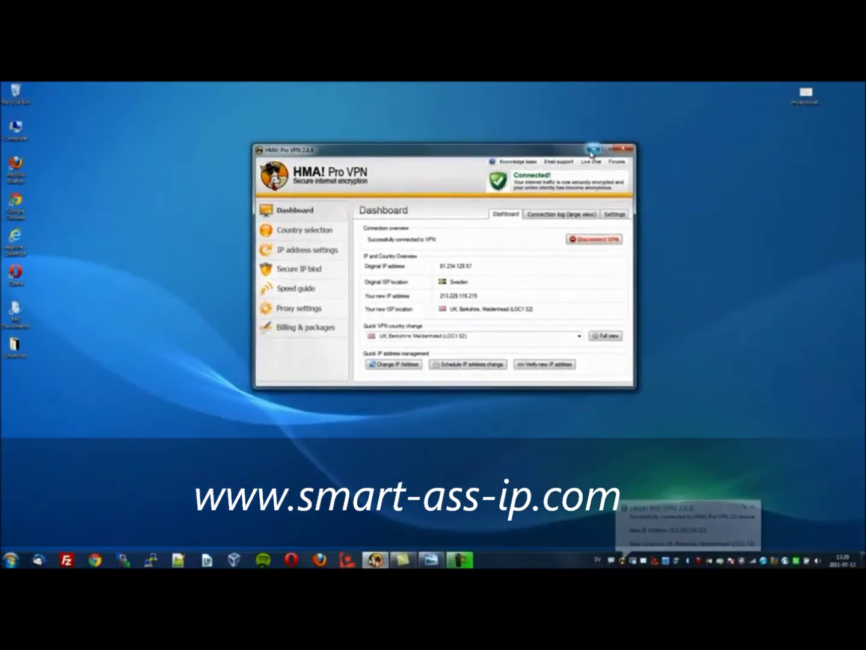
left_click(592, 150)
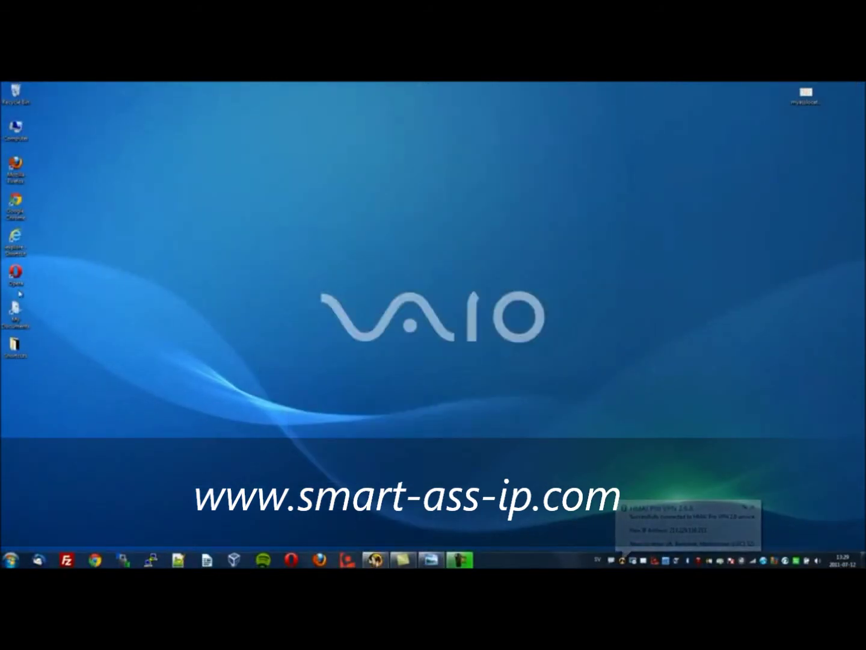
Reopen Opera on the iPlayer page and start the Top Gear episode playing.
double_click(13, 276)
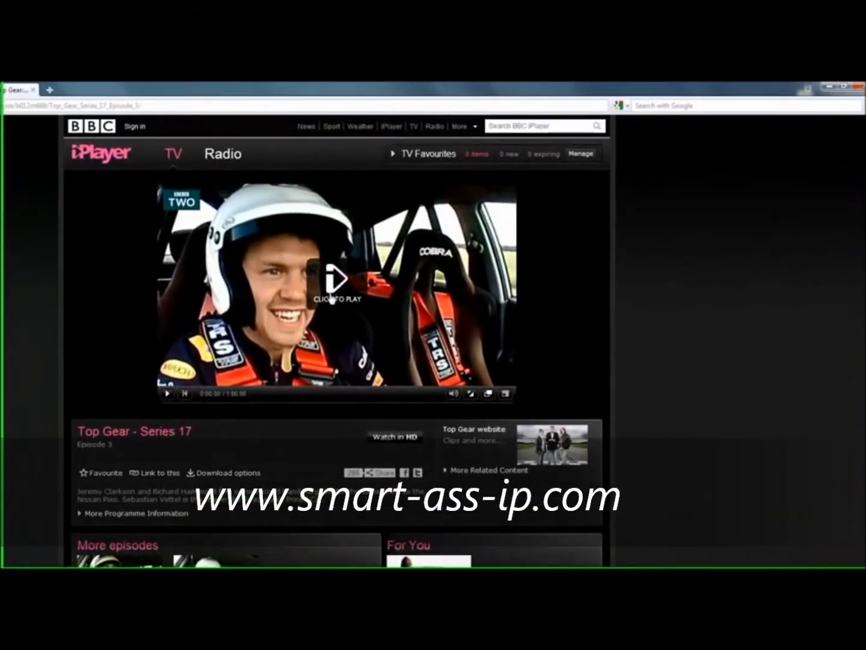
left_click(330, 292)
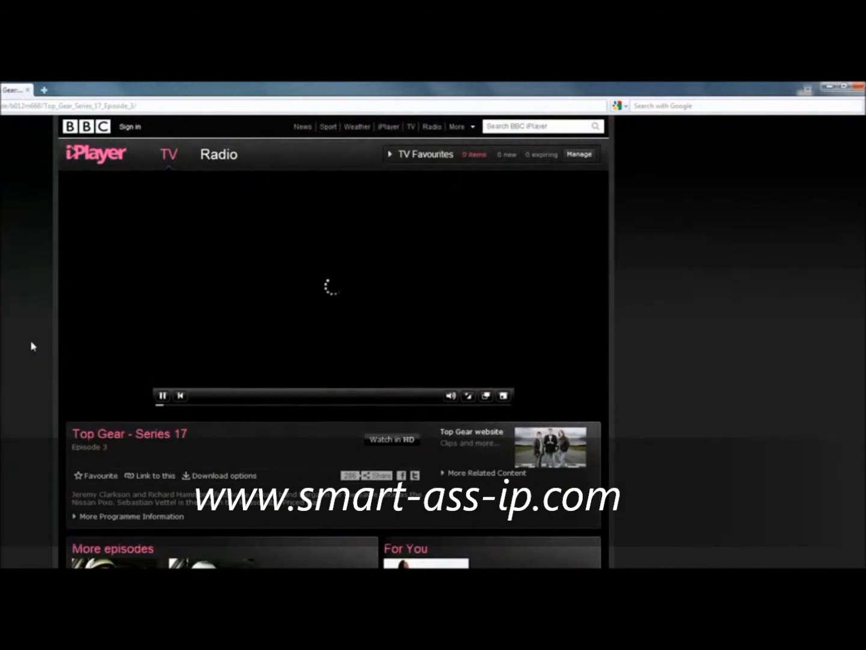